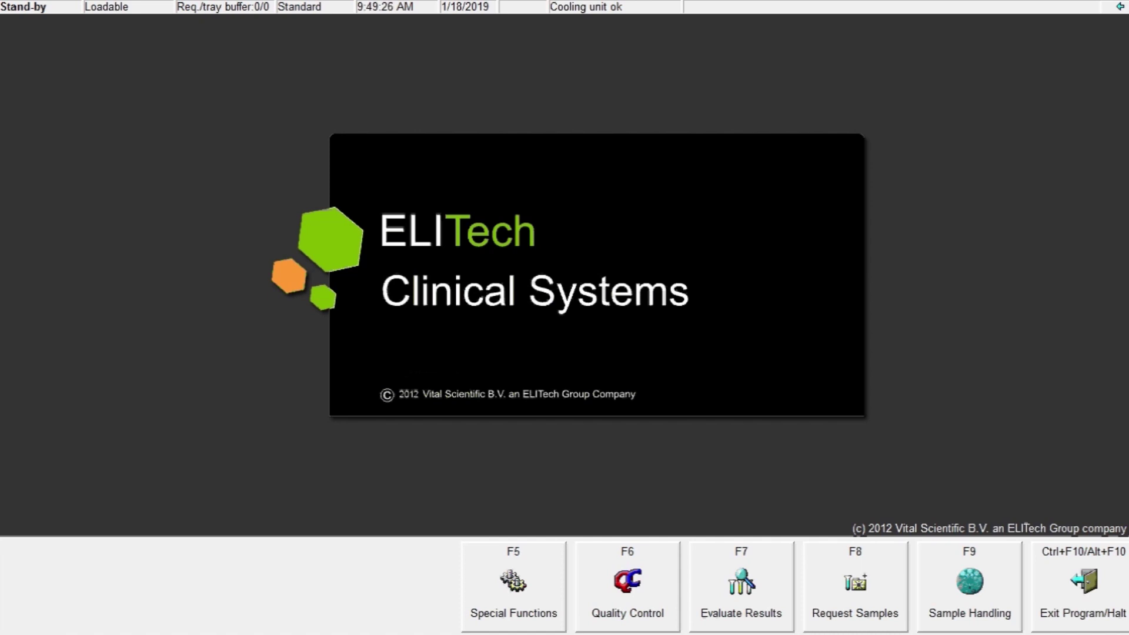
- Change the installed rotor to the Service rotor and leave the installation settings
{"action": "left_click", "coordinate": [527, 611]}
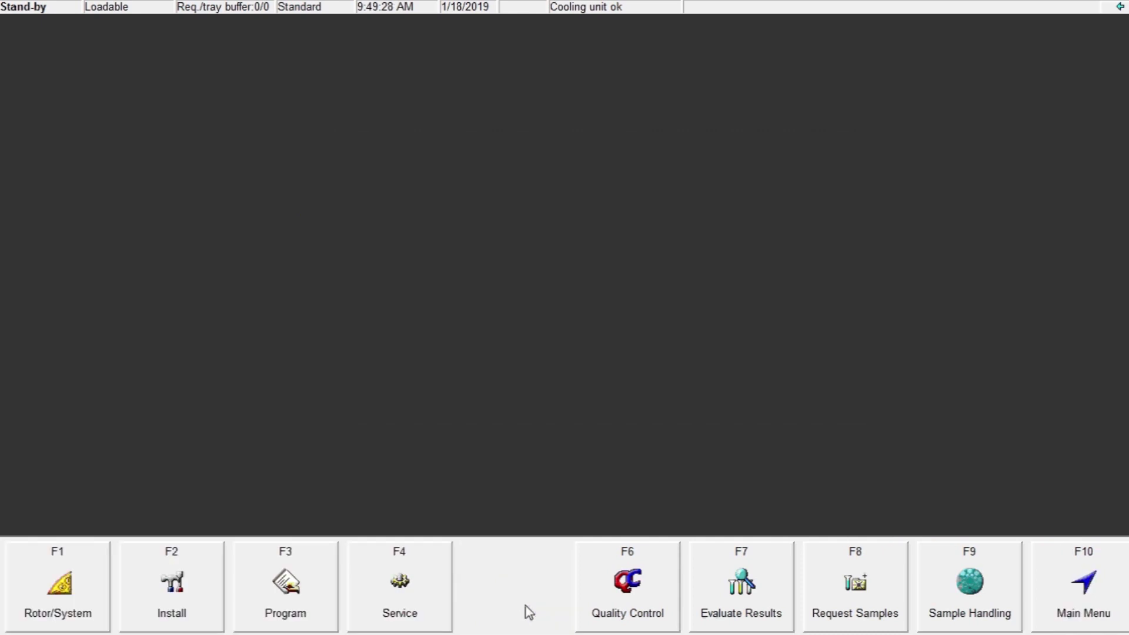
{"action": "left_click", "coordinate": [199, 610]}
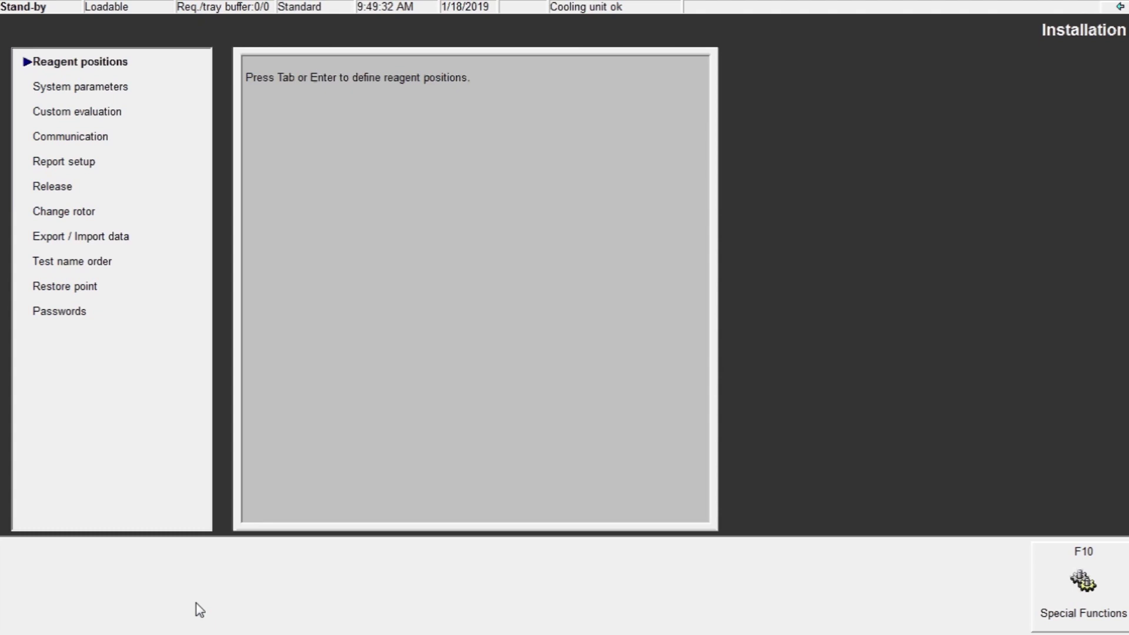
{"action": "left_click", "coordinate": [88, 212]}
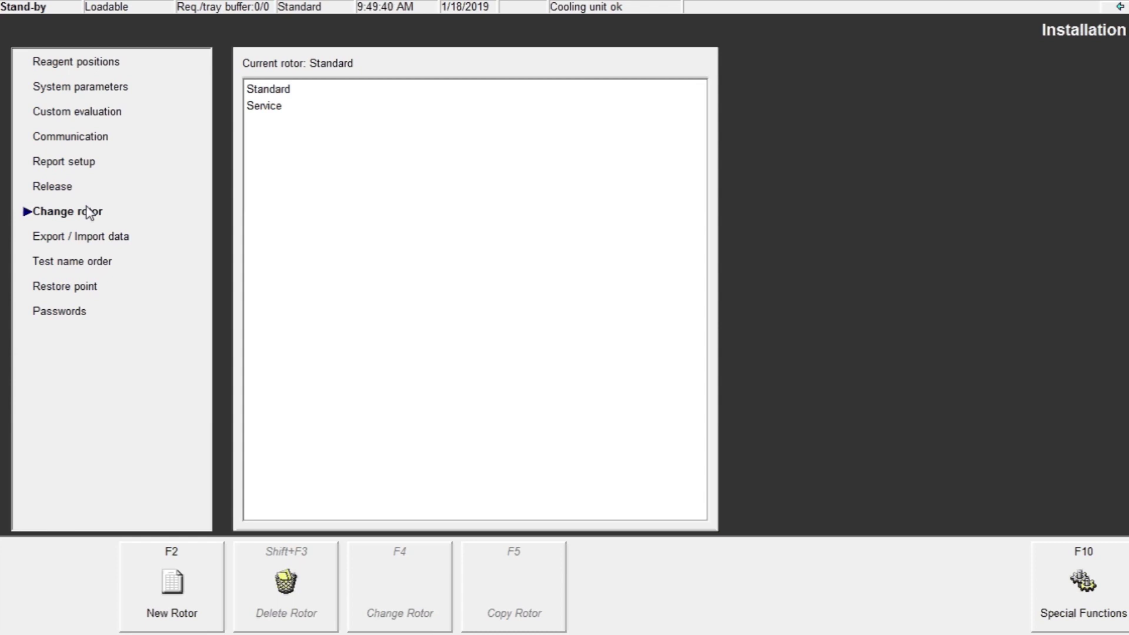
{"action": "left_click", "coordinate": [272, 106]}
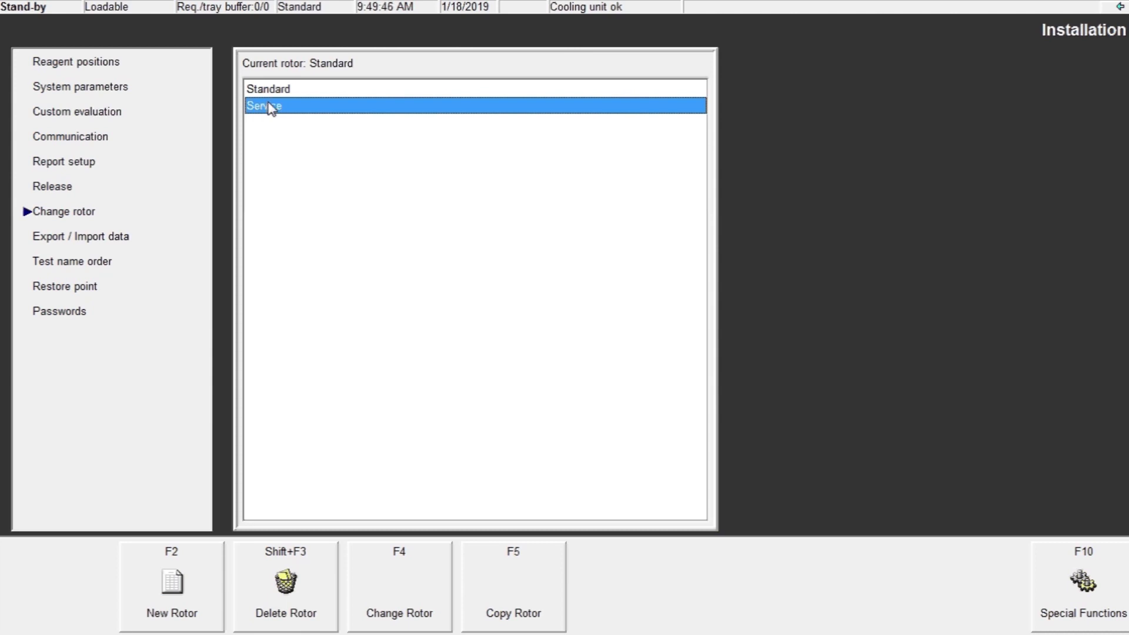
{"action": "left_click", "coordinate": [411, 597]}
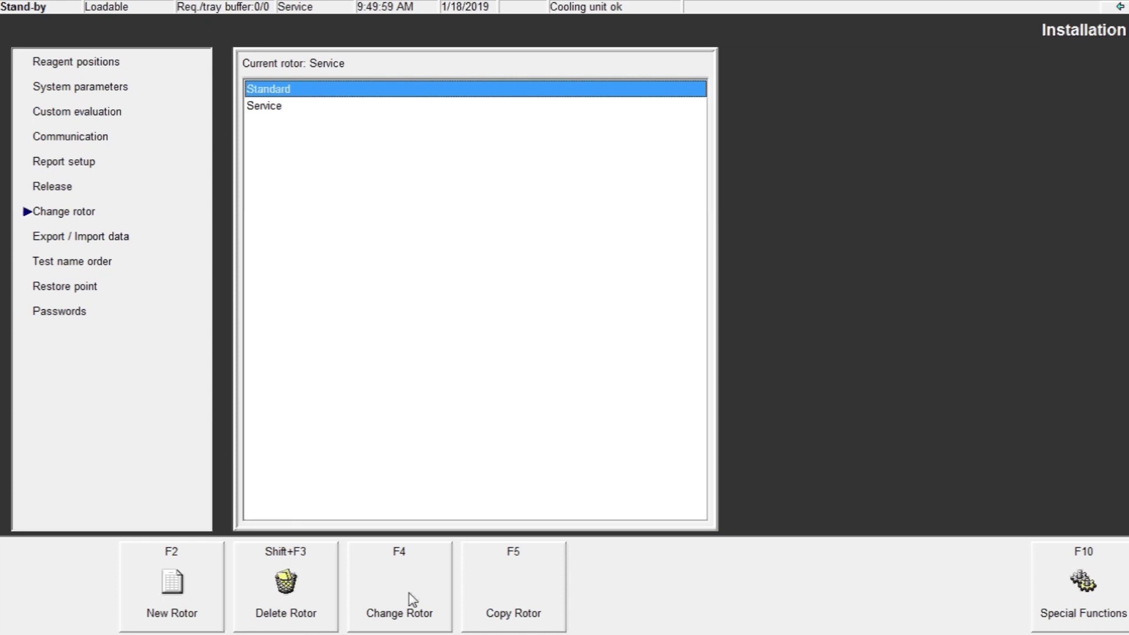
{"action": "key", "text": "Escape"}
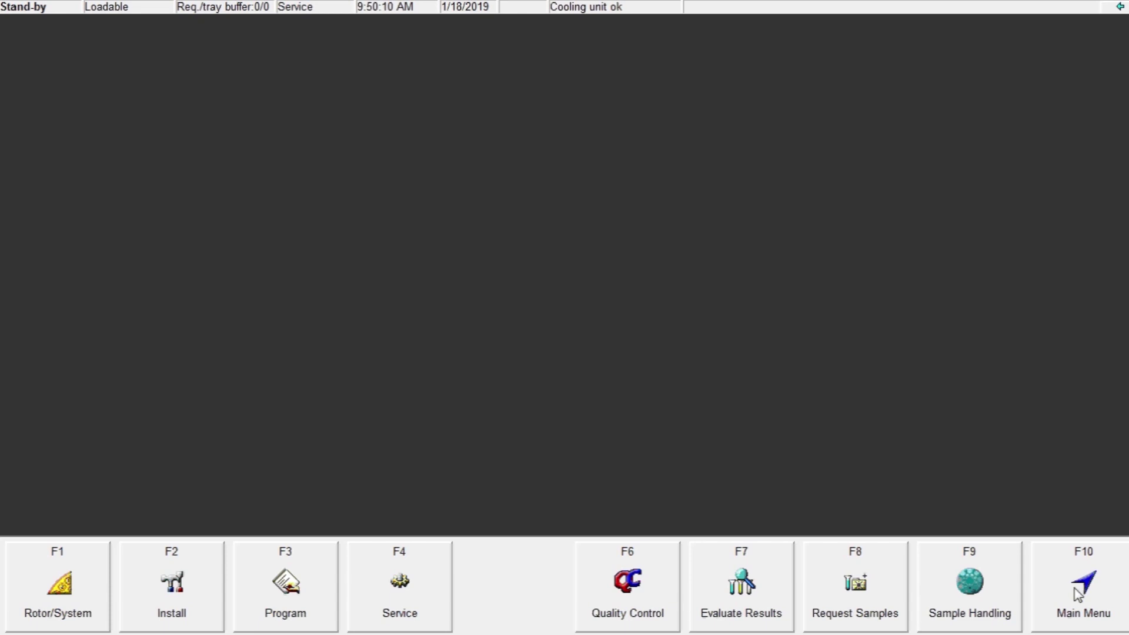
- Check the reagent load list for the Check-R and Check-S bottles in sample handling, then return to the main menu
{"action": "left_click", "coordinate": [972, 580]}
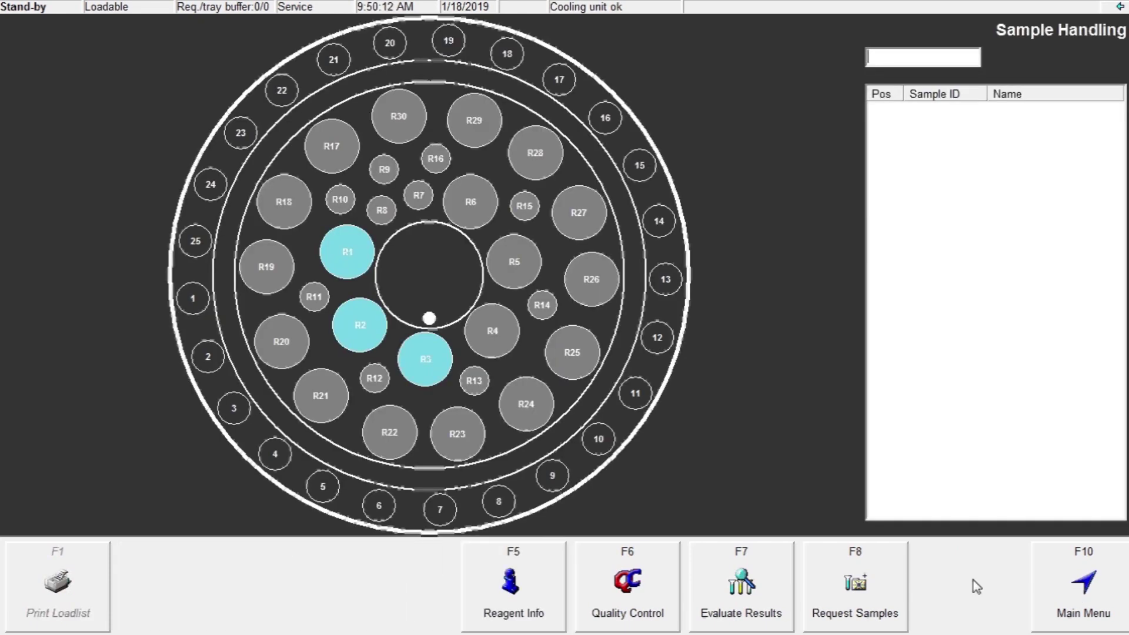
{"action": "left_click", "coordinate": [517, 607]}
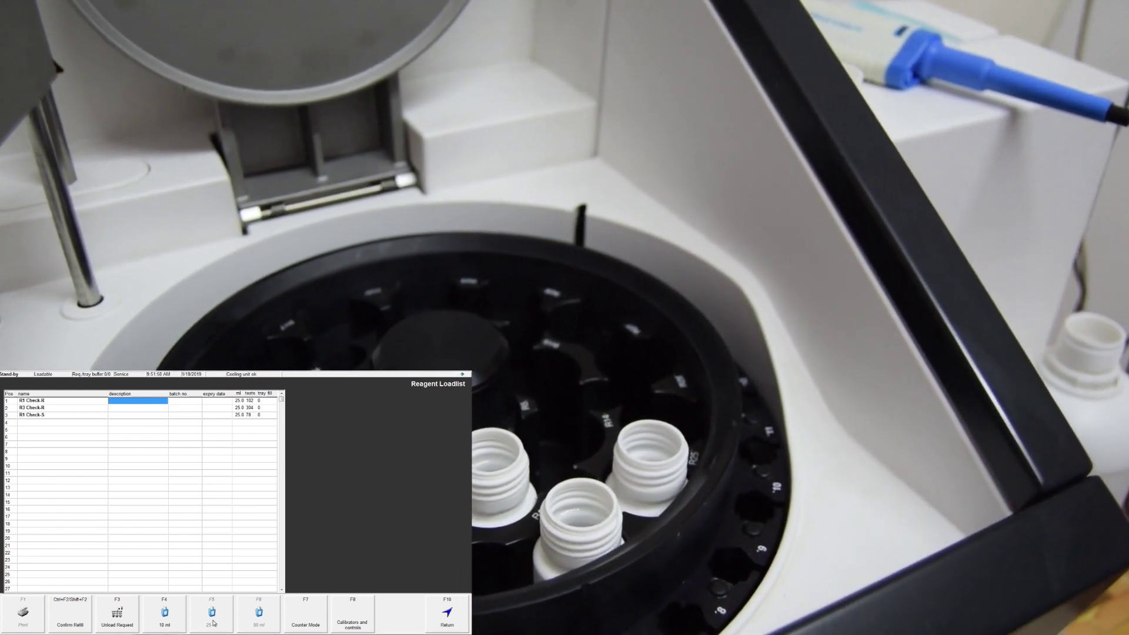
{"action": "left_click", "coordinate": [449, 615]}
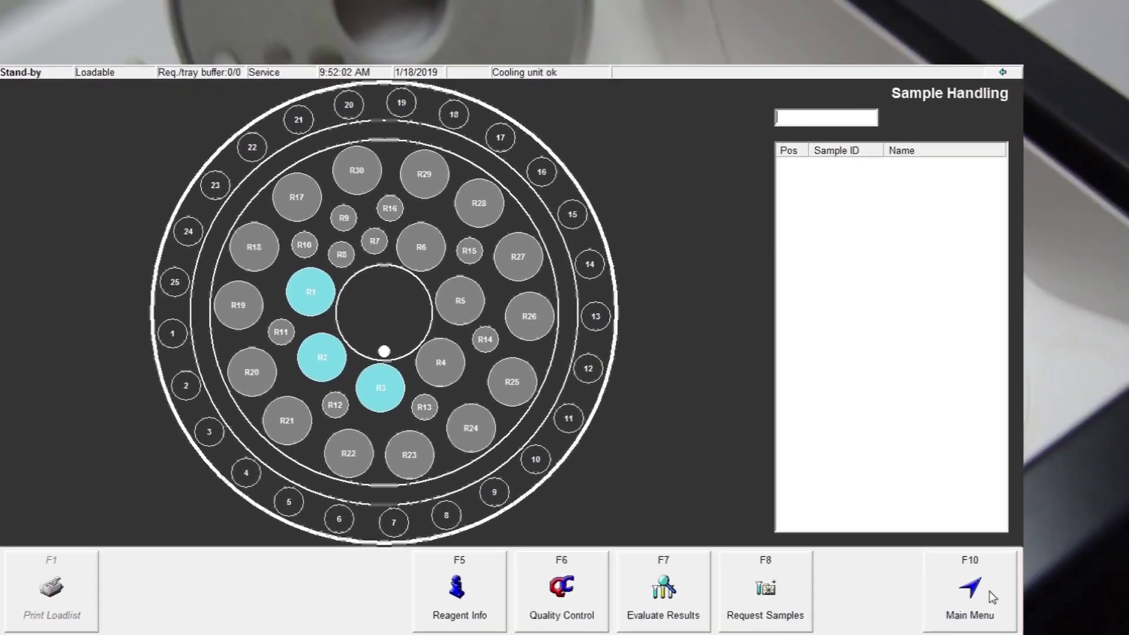
{"action": "left_click", "coordinate": [817, 604]}
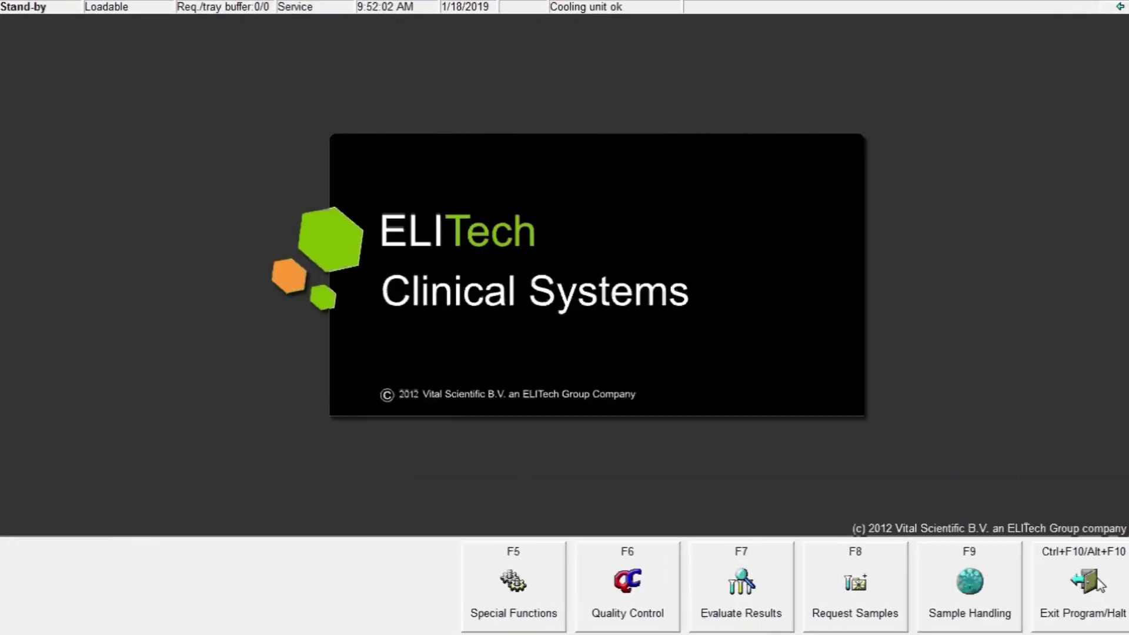
- Open a new sample request and set its request type to Control
{"action": "left_click", "coordinate": [870, 583]}
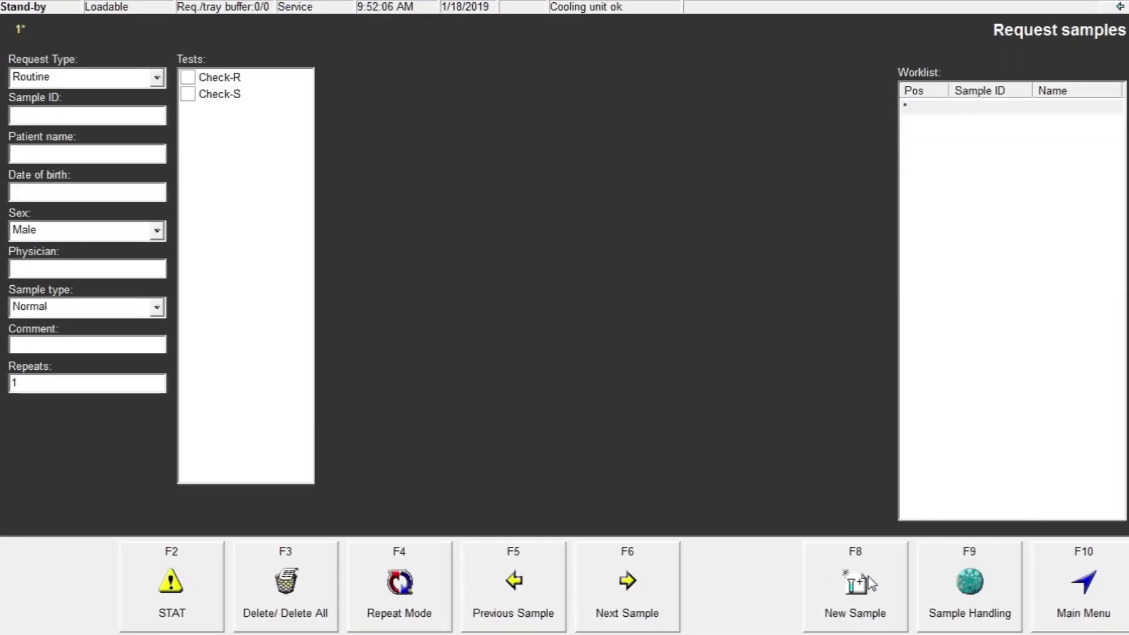
{"action": "left_click", "coordinate": [157, 77]}
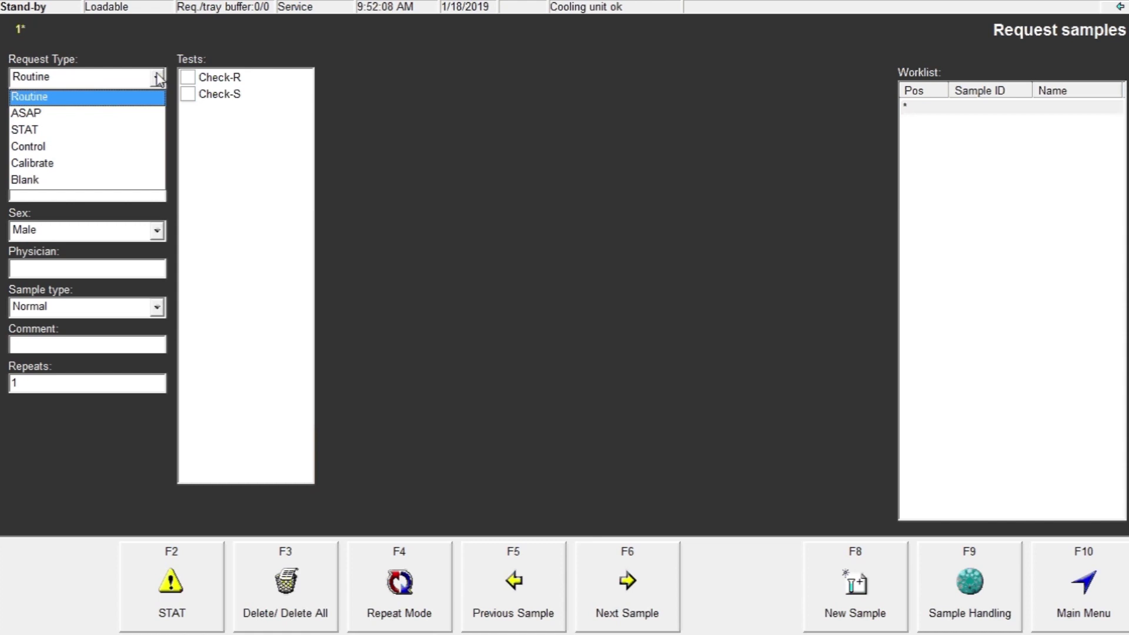
{"action": "left_click", "coordinate": [125, 130]}
{"action": "left_click", "coordinate": [157, 78]}
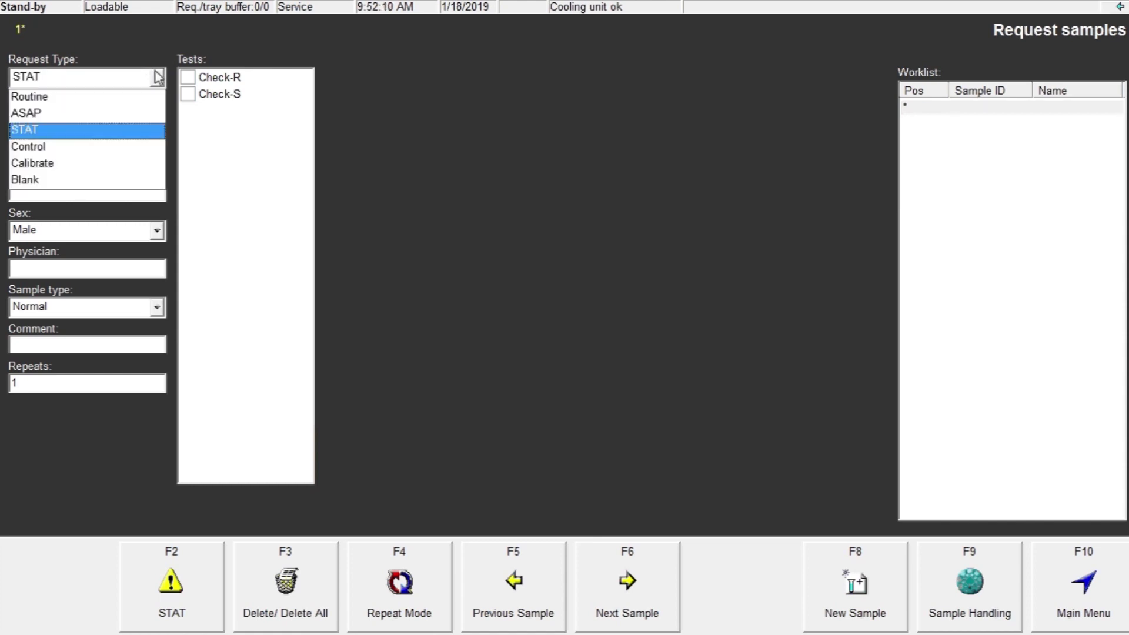
{"action": "left_click", "coordinate": [129, 147]}
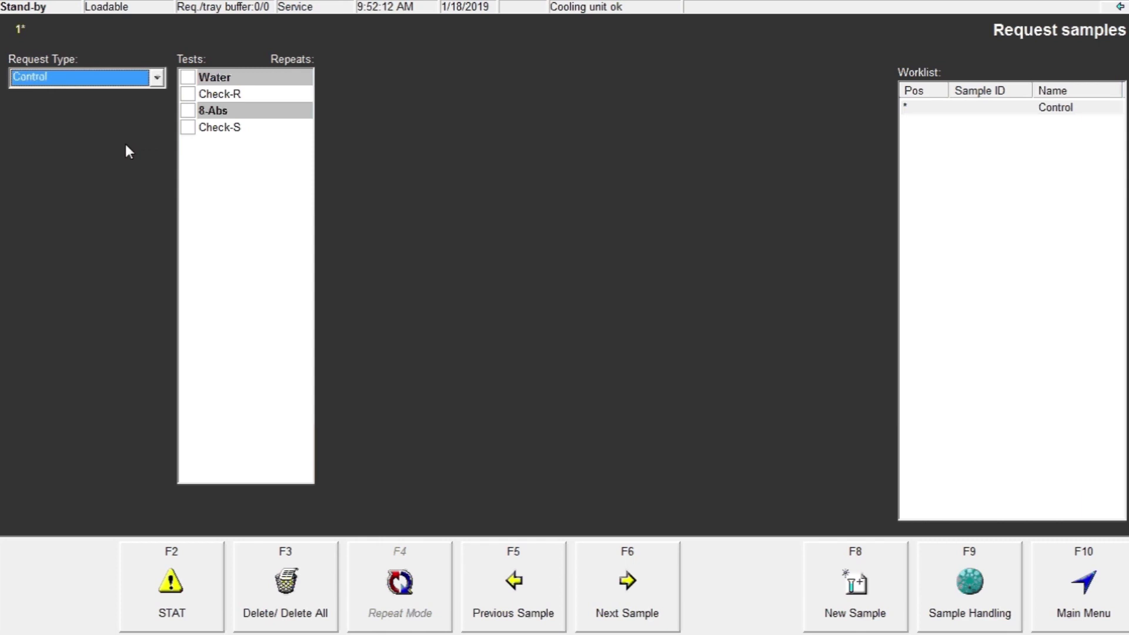
- Request the Water control with its Check-R test and set its repeats to 20
{"action": "left_click", "coordinate": [207, 77]}
{"action": "left_click", "coordinate": [187, 77]}
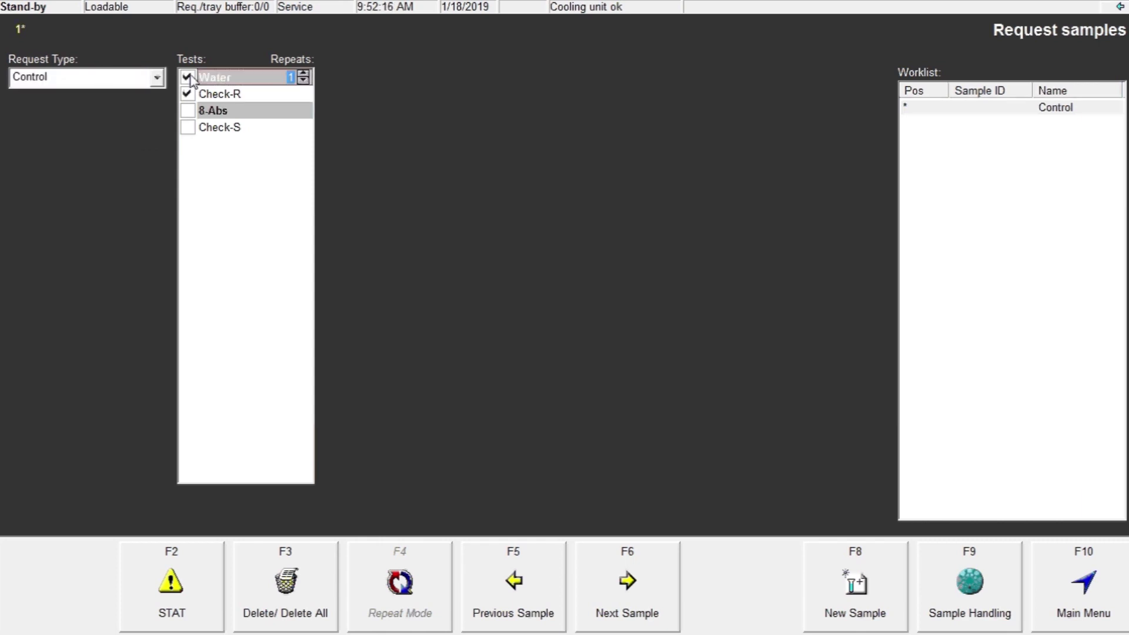
{"action": "left_click", "coordinate": [306, 73]}
{"action": "left_click", "coordinate": [303, 81]}
{"action": "left_click", "coordinate": [304, 74]}
{"action": "left_click", "coordinate": [303, 74]}
{"action": "left_click", "coordinate": [303, 74]}
{"action": "left_click", "coordinate": [304, 74]}
{"action": "left_click", "coordinate": [304, 75]}
{"action": "left_click", "coordinate": [304, 74]}
{"action": "left_click", "coordinate": [303, 74]}
{"action": "left_click", "coordinate": [304, 74]}
{"action": "left_click", "coordinate": [304, 75]}
{"action": "left_click", "coordinate": [304, 74]}
{"action": "left_click", "coordinate": [304, 80]}
{"action": "left_click", "coordinate": [302, 74]}
{"action": "left_click", "coordinate": [303, 74]}
{"action": "left_click", "coordinate": [303, 74]}
{"action": "left_click", "coordinate": [304, 74]}
{"action": "left_click", "coordinate": [303, 74]}
{"action": "left_click", "coordinate": [304, 74]}
{"action": "left_click", "coordinate": [303, 74]}
{"action": "left_click", "coordinate": [304, 74]}
{"action": "left_click", "coordinate": [304, 74]}
{"action": "left_click", "coordinate": [304, 74]}
- Include the 8-Abs control with its Check-S test in the request and raise its number of repeats
{"action": "left_click", "coordinate": [305, 109]}
{"action": "left_click", "coordinate": [305, 97]}
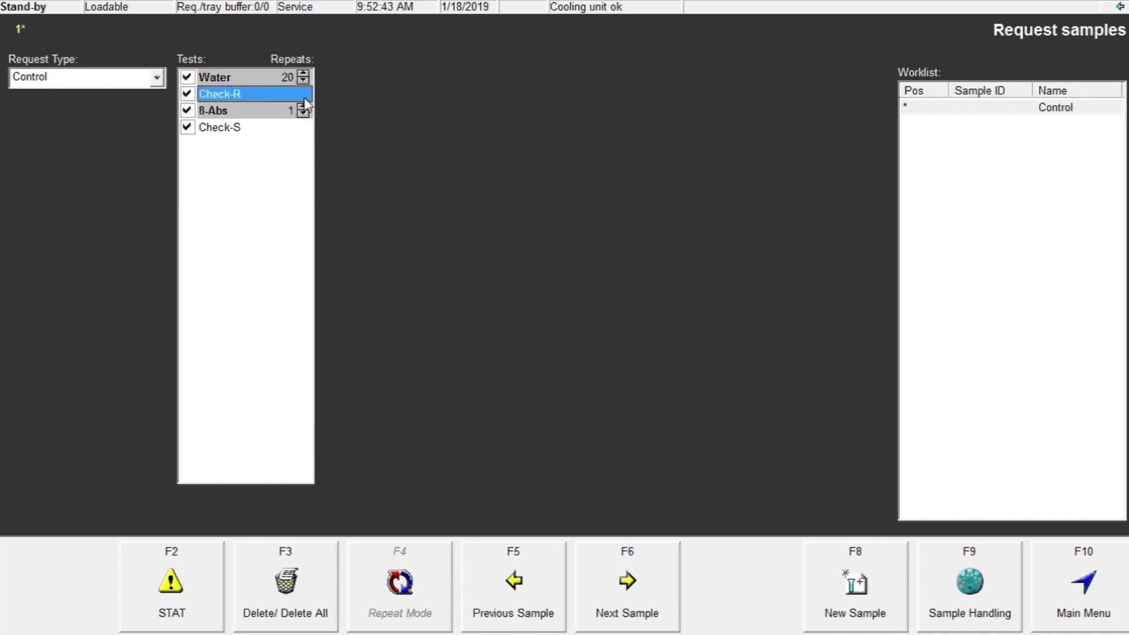
{"action": "left_click", "coordinate": [303, 109]}
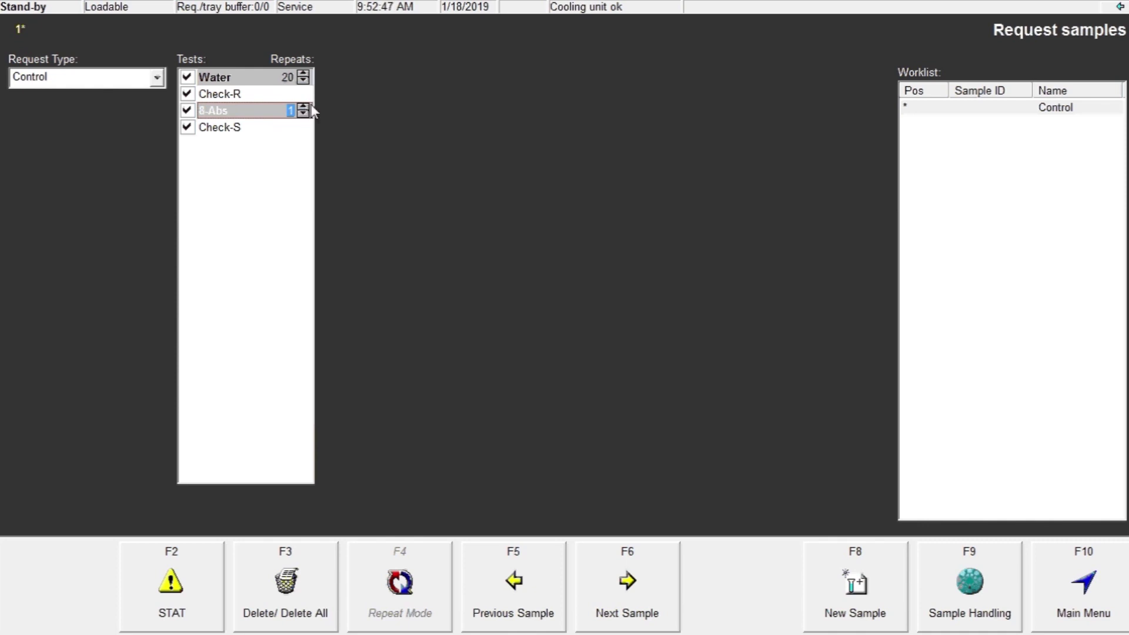
{"action": "left_click", "coordinate": [303, 107]}
{"action": "left_click", "coordinate": [304, 114]}
{"action": "left_click", "coordinate": [305, 114]}
{"action": "left_click", "coordinate": [310, 100]}
{"action": "left_click", "coordinate": [302, 113]}
{"action": "left_click", "coordinate": [312, 113]}
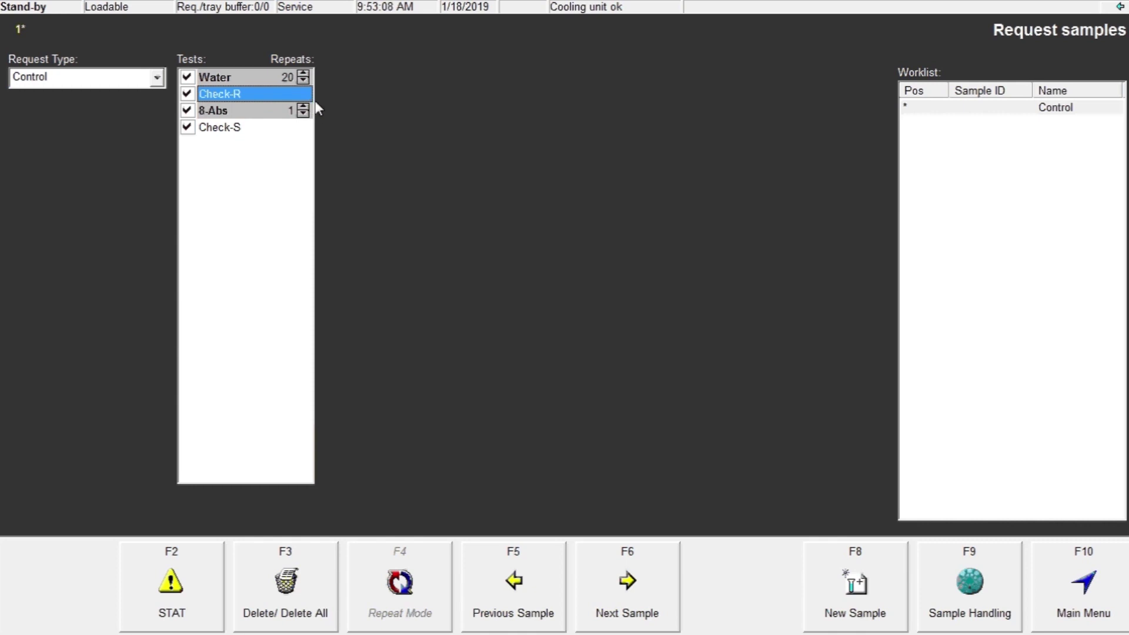
{"action": "left_click", "coordinate": [308, 106]}
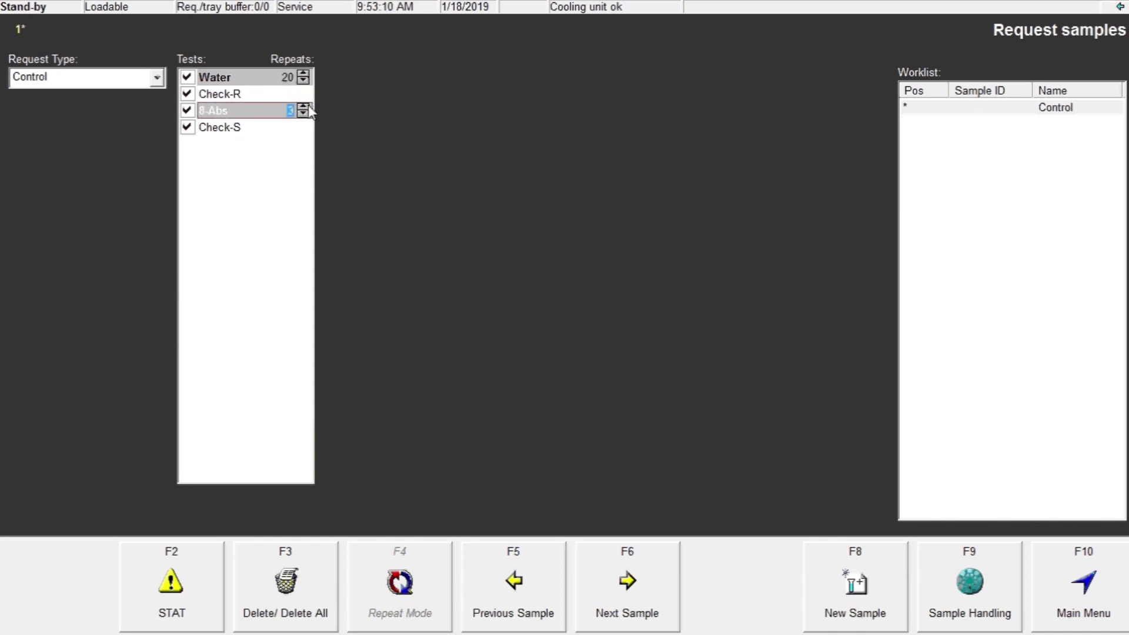
{"action": "left_click", "coordinate": [308, 106]}
{"action": "left_click", "coordinate": [308, 106]}
{"action": "left_click", "coordinate": [309, 106]}
{"action": "left_click", "coordinate": [308, 106]}
{"action": "left_click", "coordinate": [308, 105]}
{"action": "left_click", "coordinate": [308, 106]}
{"action": "left_click", "coordinate": [308, 107]}
{"action": "left_click", "coordinate": [303, 107]}
{"action": "left_click", "coordinate": [303, 107]}
{"action": "left_click", "coordinate": [303, 107]}
- Load the Water control for Check-R into rotor position 1 in sample handling
{"action": "left_click", "coordinate": [971, 613]}
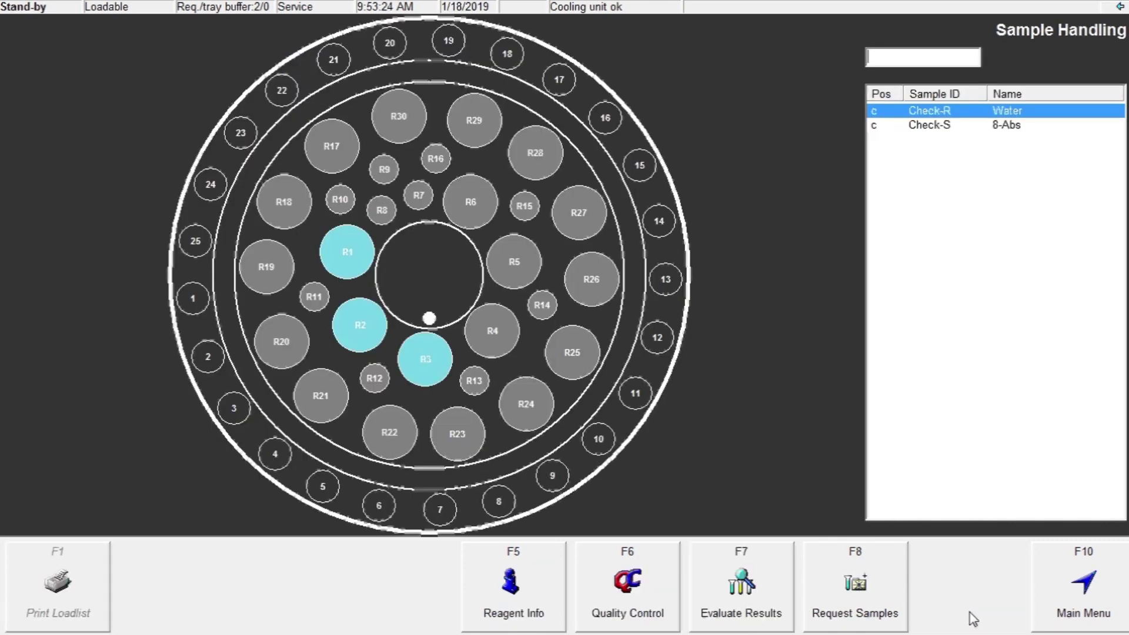
{"action": "left_click", "coordinate": [900, 122]}
{"action": "left_click", "coordinate": [897, 111]}
{"action": "double_click", "coordinate": [921, 109]}
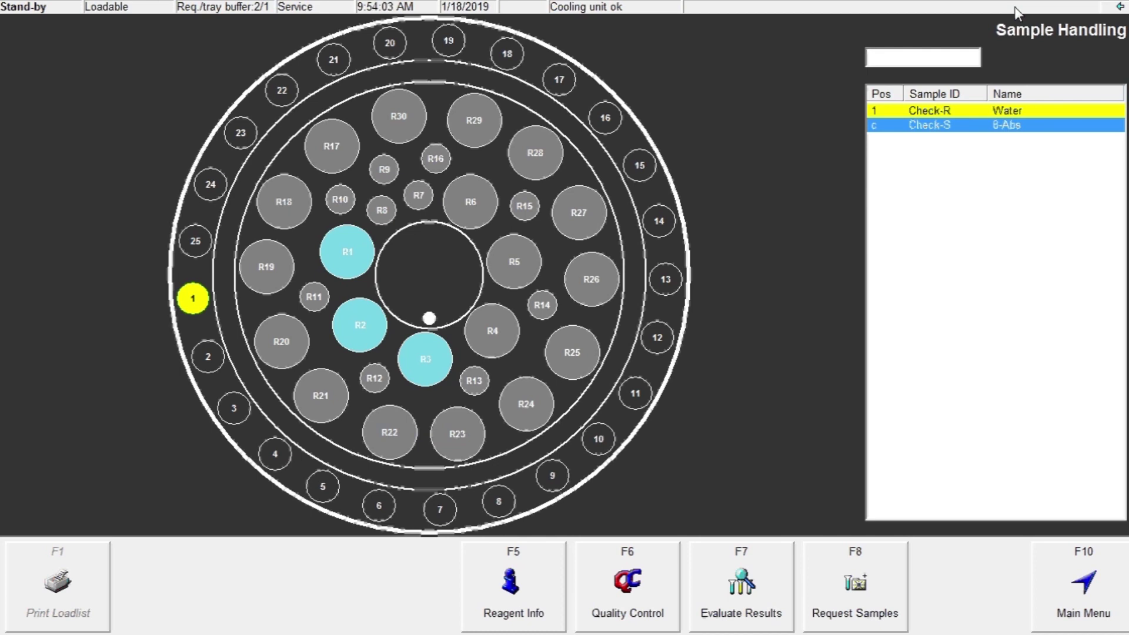
- Load the 8-Abs control for Check-S into rotor position 2
{"action": "left_click", "coordinate": [877, 117]}
{"action": "left_click", "coordinate": [880, 125]}
{"action": "left_click", "coordinate": [895, 126]}
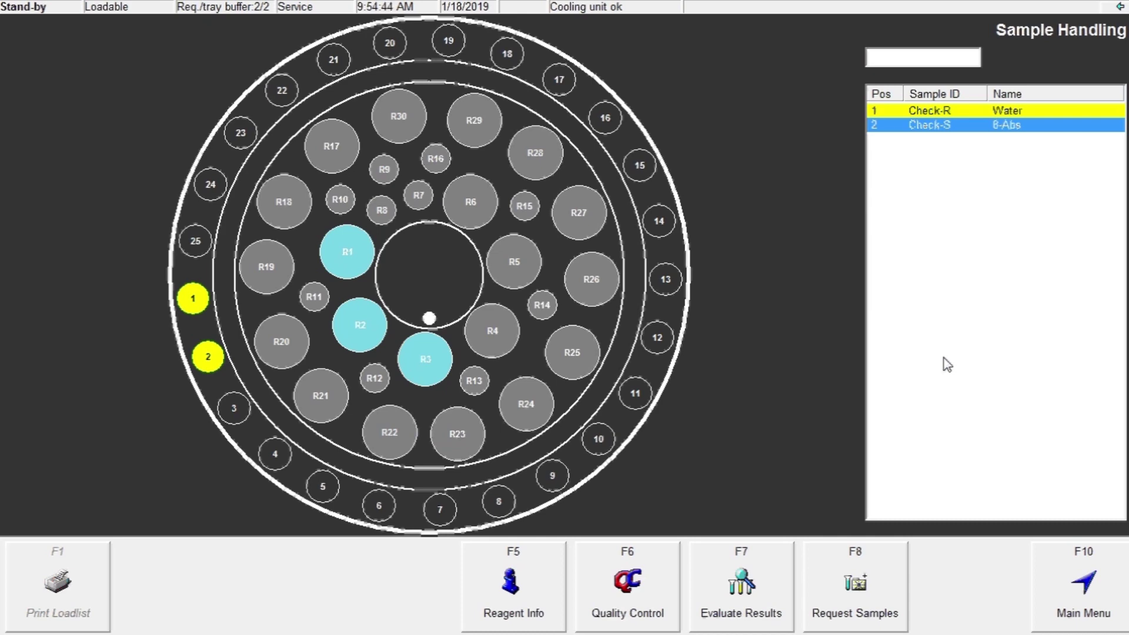
- Reopen sample handling from the main menu and start the measurement of the two loaded controls
{"action": "left_click", "coordinate": [1082, 597]}
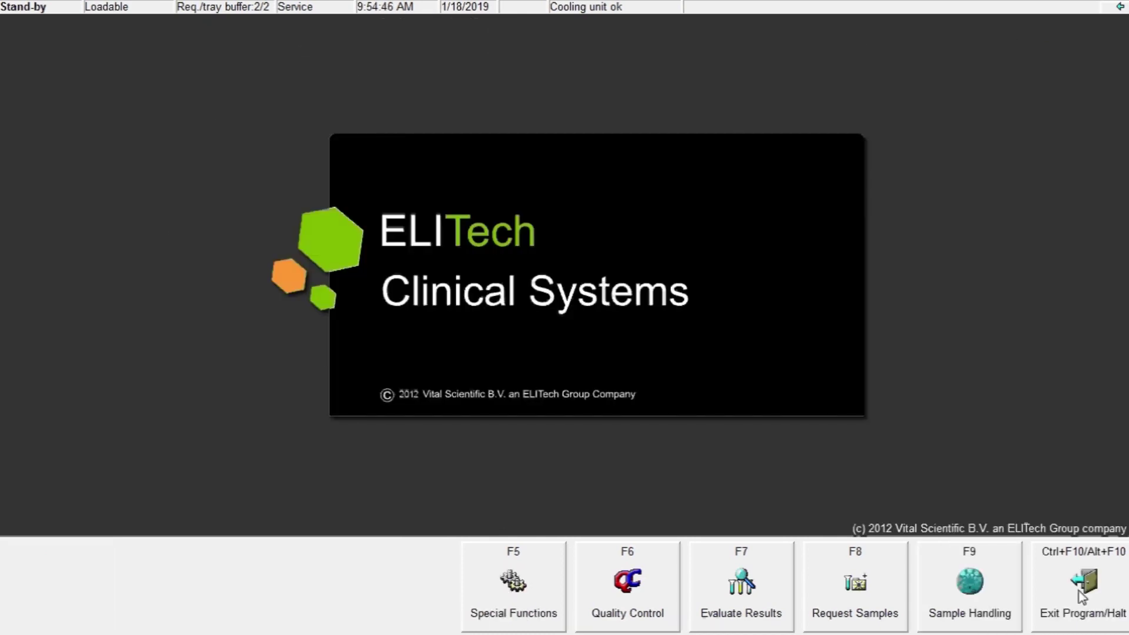
{"action": "left_click", "coordinate": [952, 594]}
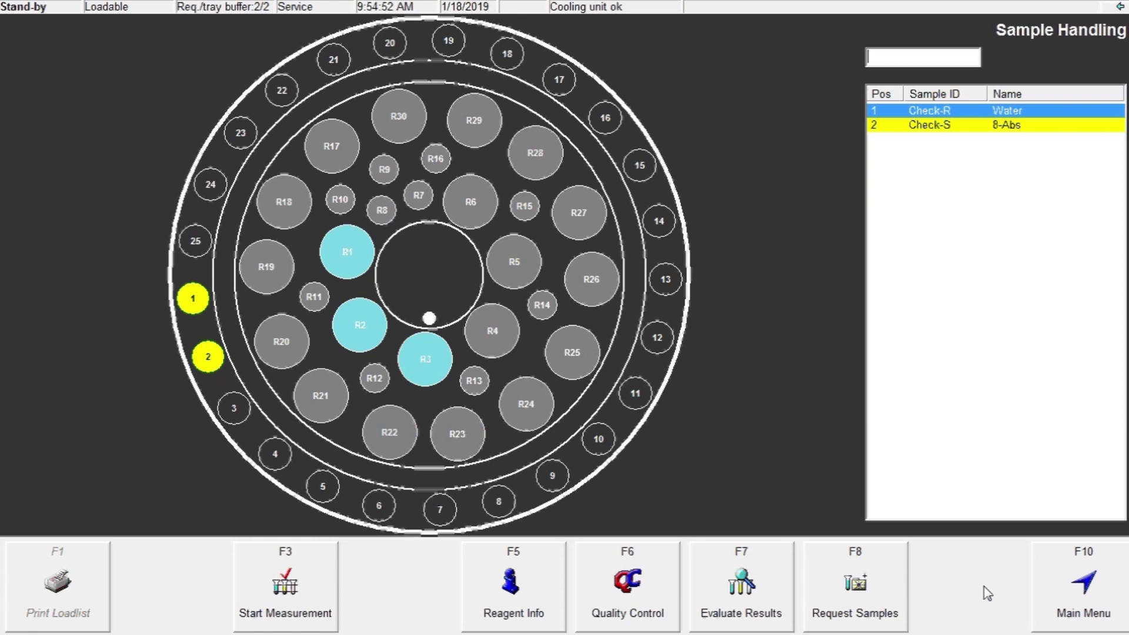
{"action": "left_click", "coordinate": [297, 596]}
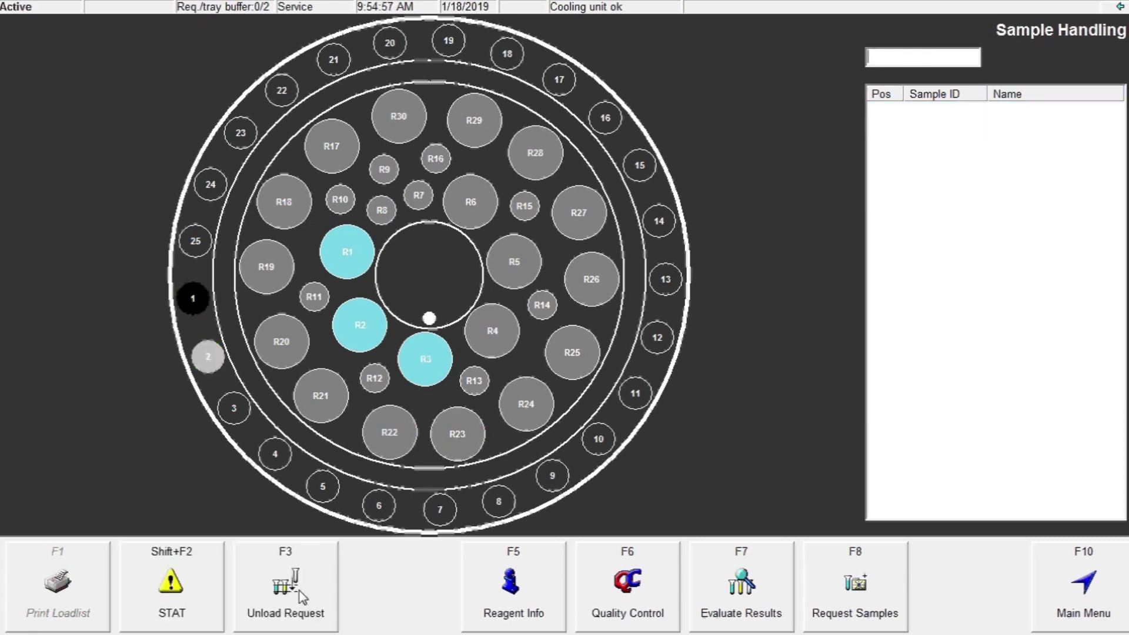
- Open the results evaluation and look over the Check-R and Check-S values of the Water and 8-Abs controls
{"action": "left_click", "coordinate": [755, 609]}
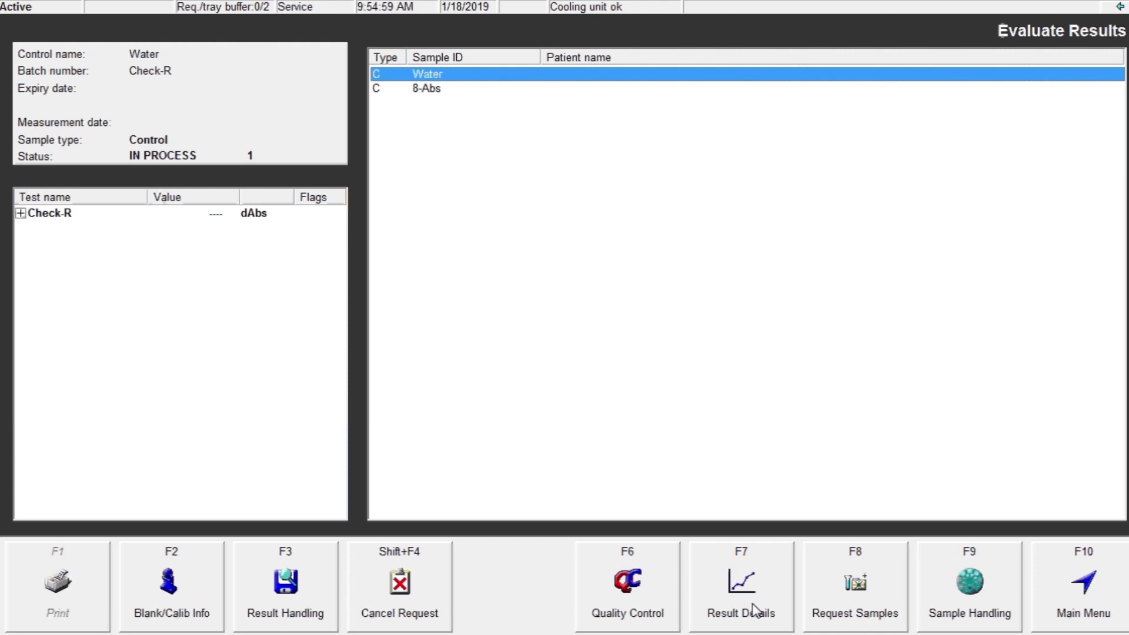
{"action": "left_click", "coordinate": [37, 217]}
{"action": "left_click", "coordinate": [22, 216]}
{"action": "left_click", "coordinate": [22, 216]}
{"action": "left_click", "coordinate": [22, 215]}
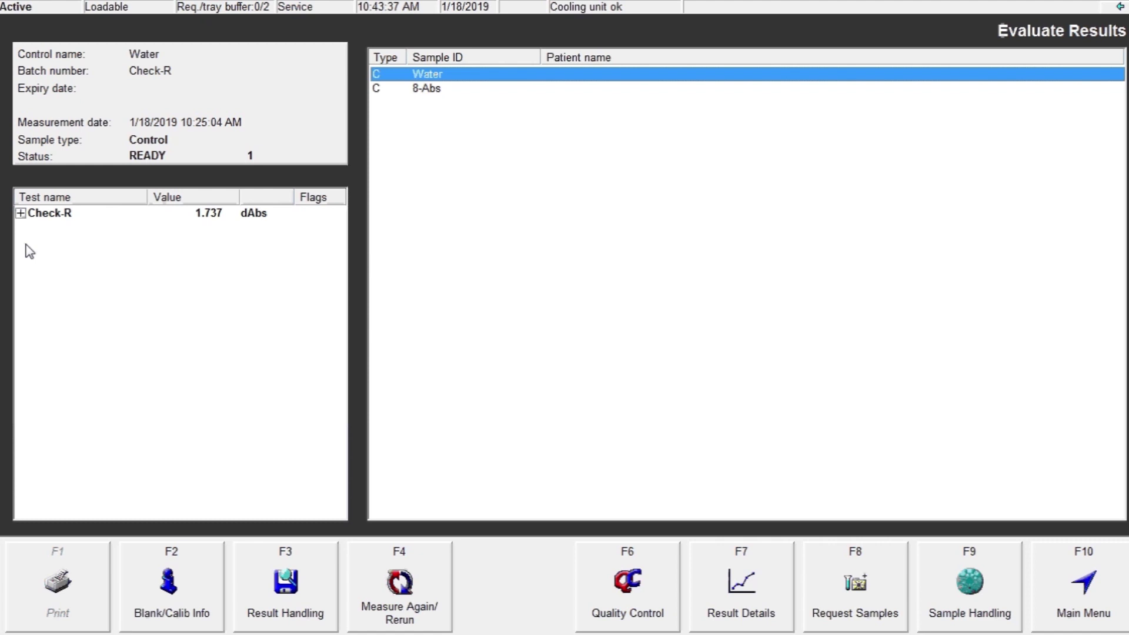
{"action": "left_click", "coordinate": [429, 90]}
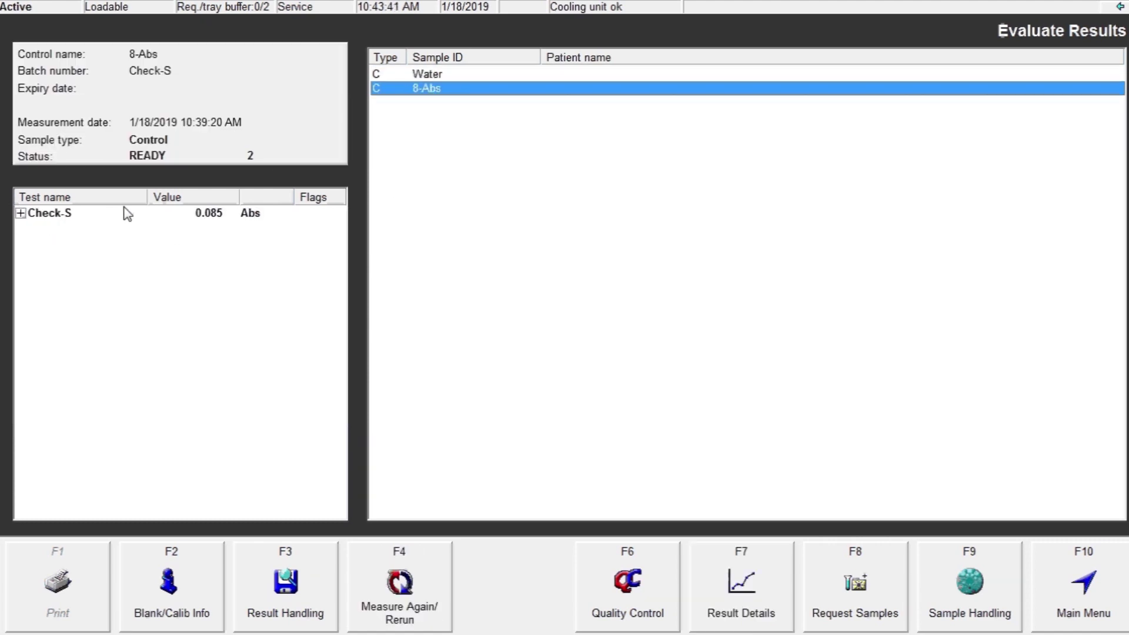
{"action": "key", "text": "Up"}
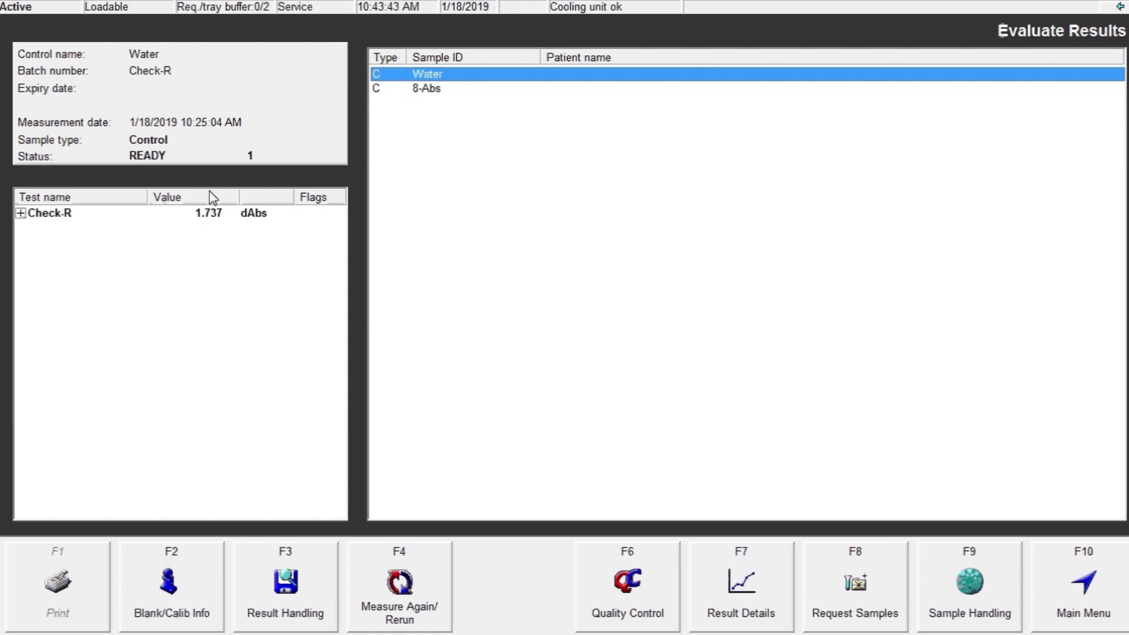
- Examine the Water control's Check-R statistics and reaction graph, then return to the sample list
{"action": "left_click", "coordinate": [204, 216]}
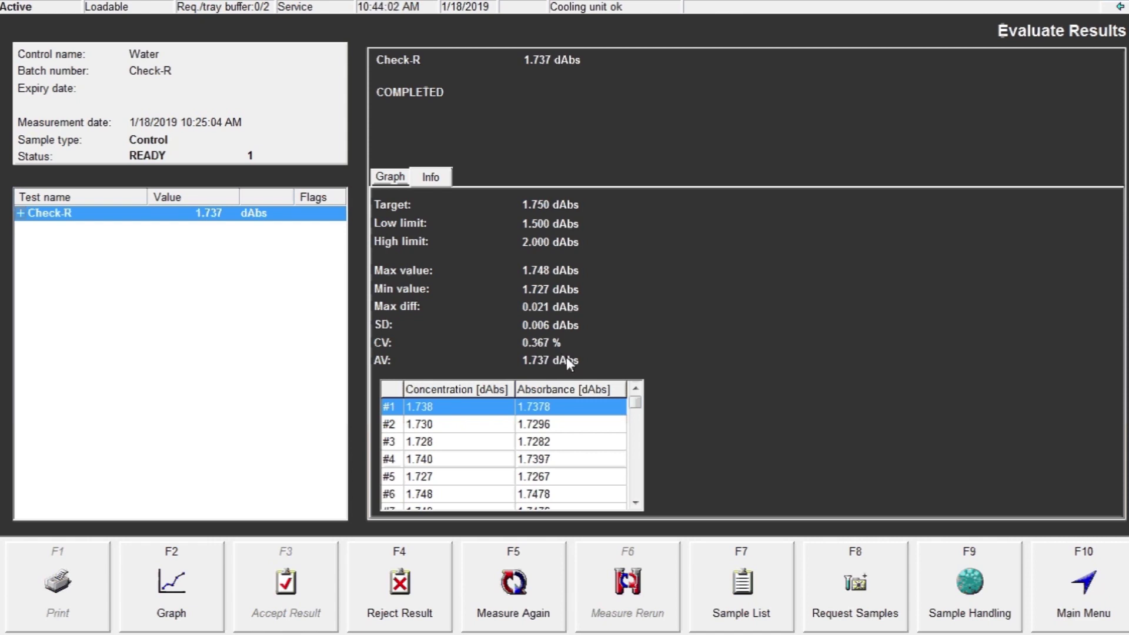
{"action": "key", "text": "F2"}
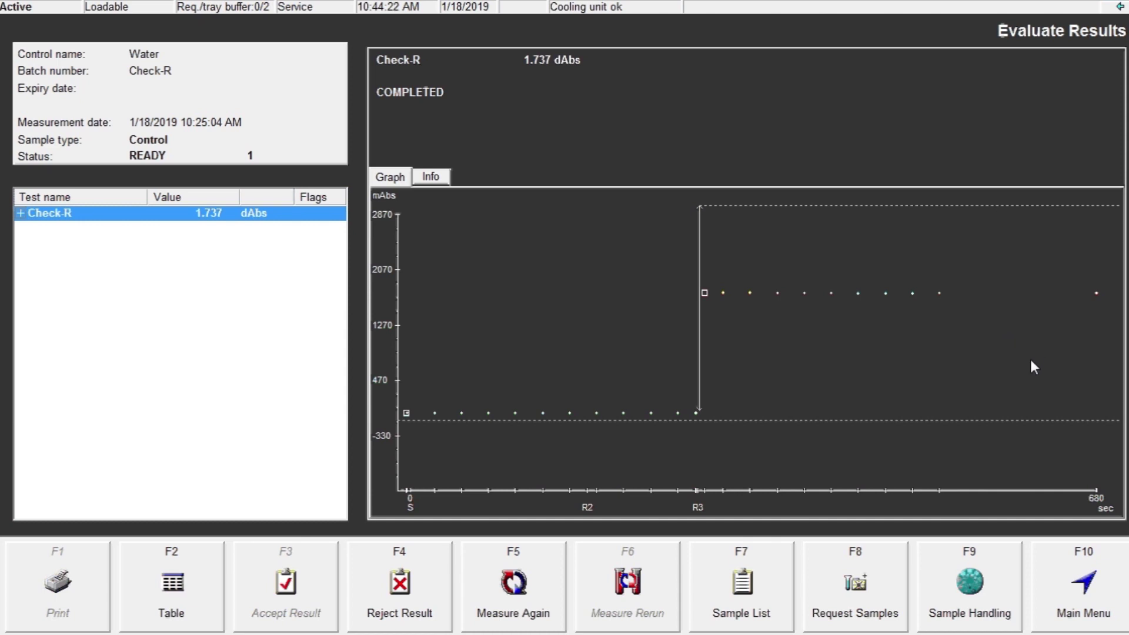
{"action": "left_click", "coordinate": [747, 584]}
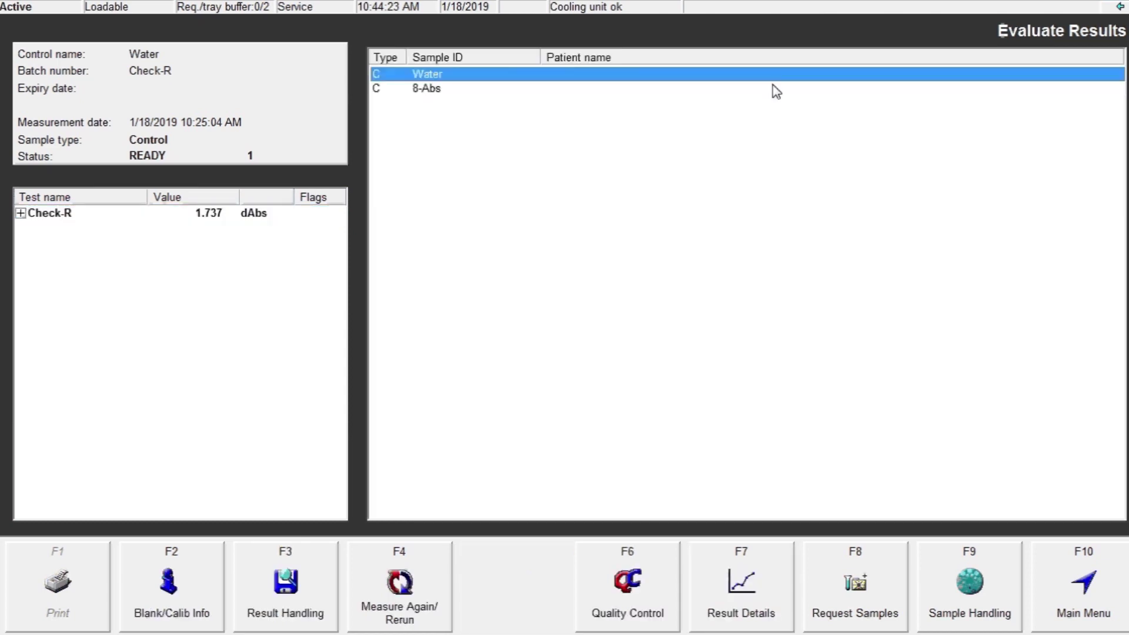
- Examine the 8-Abs control's Check-S reaction graph and its statistics table
{"action": "left_click", "coordinate": [444, 90]}
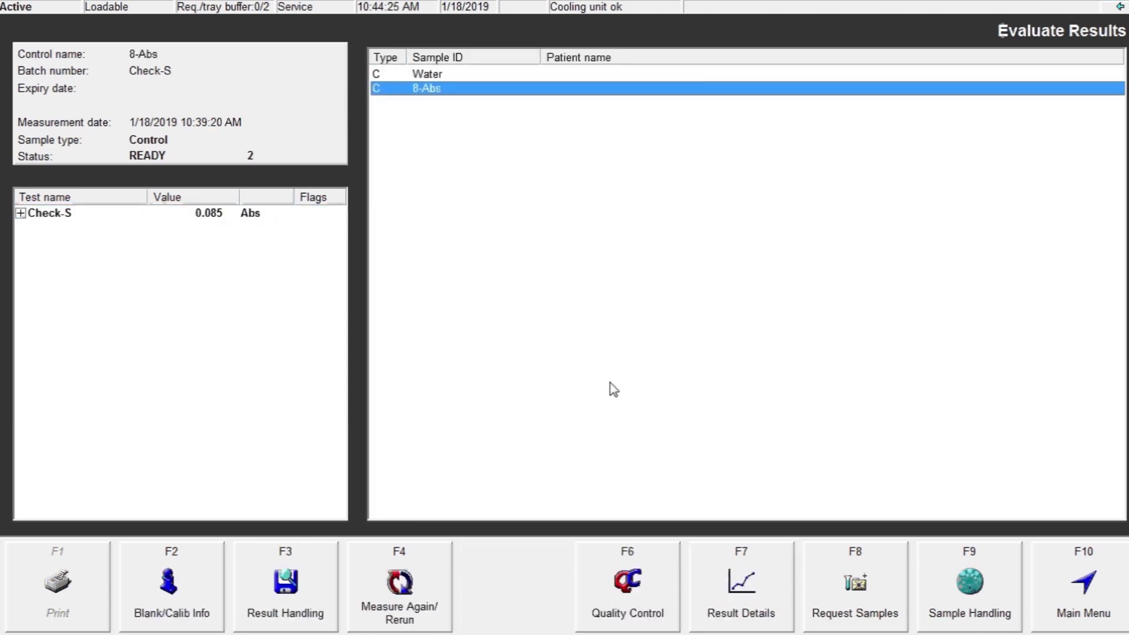
{"action": "left_click", "coordinate": [221, 217]}
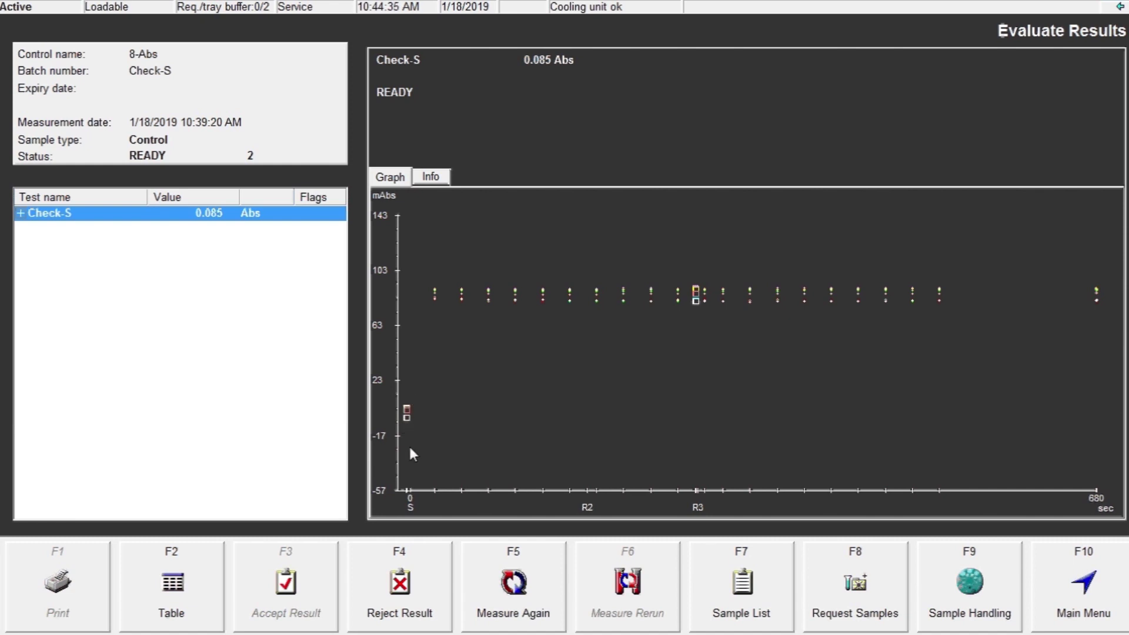
{"action": "left_click", "coordinate": [436, 178]}
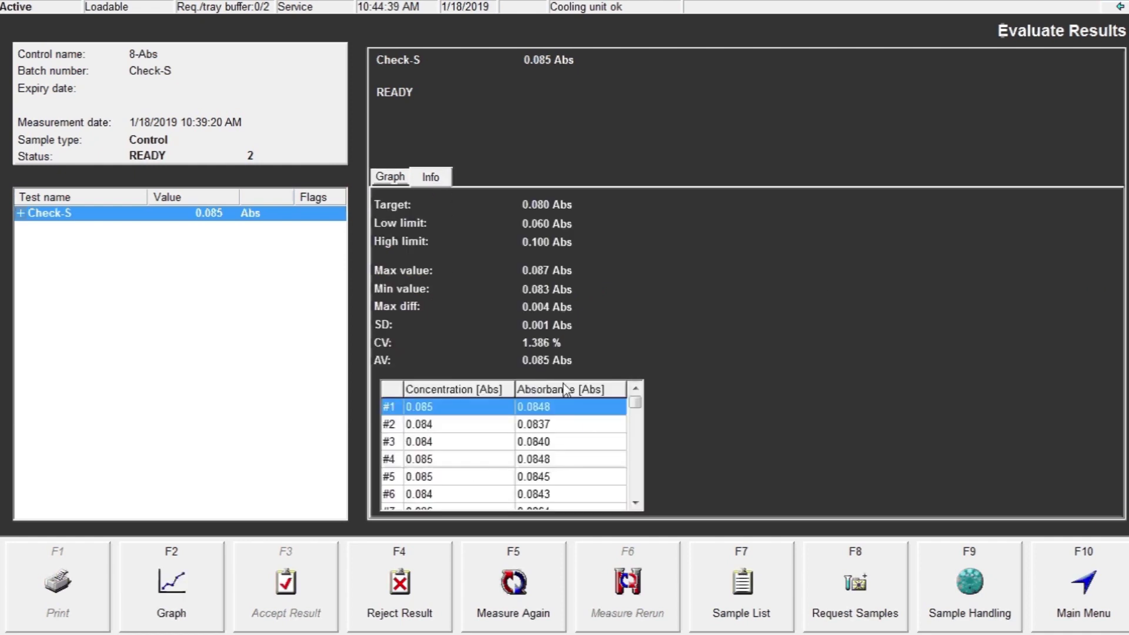